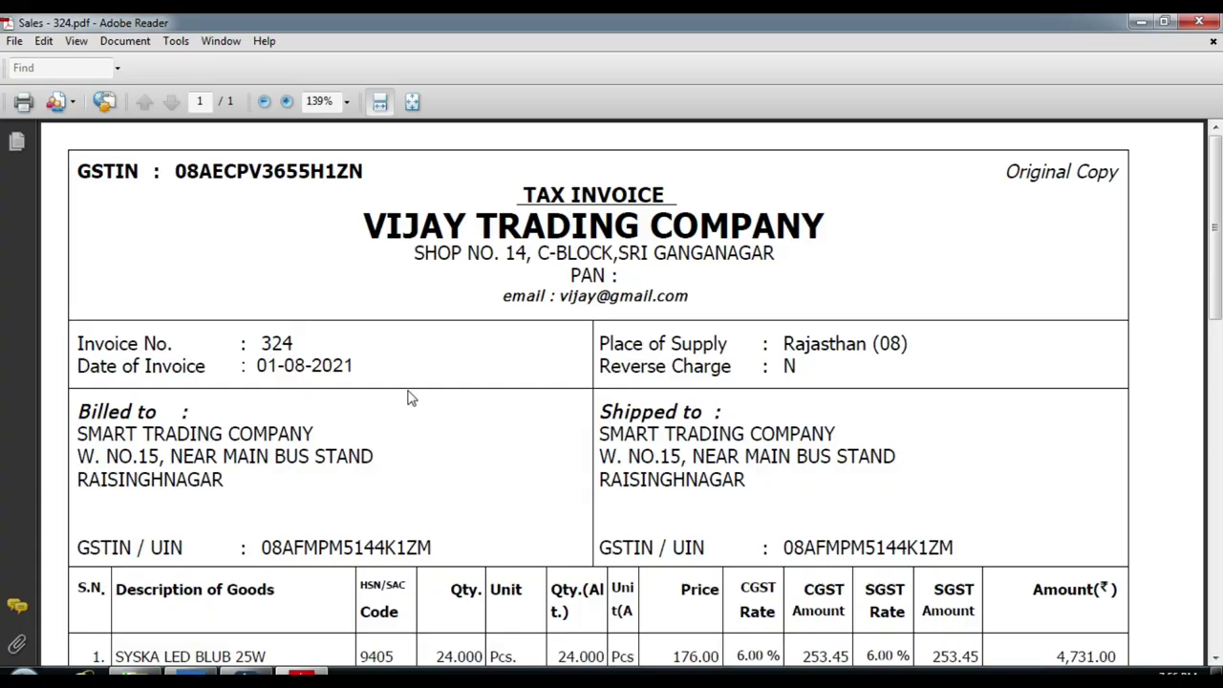
- Set the purchase voucher number to 324 and its date to 1-Aug-21, following the supplier's PDF invoice
type("324")
key("Return")
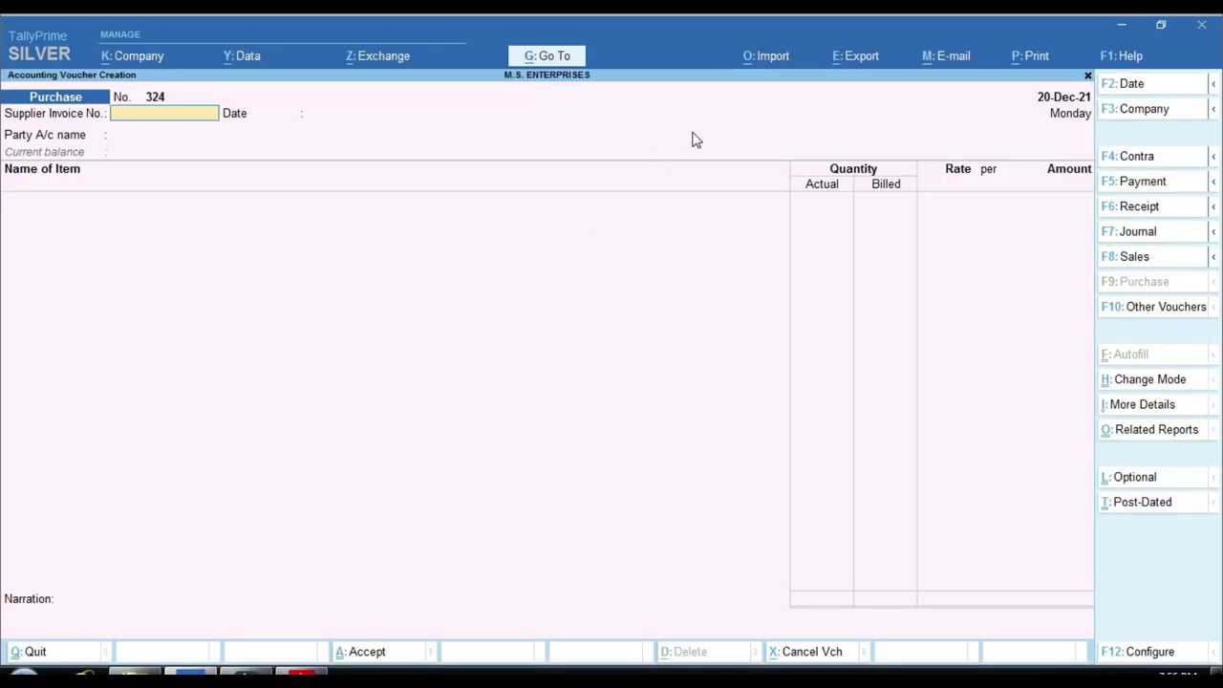
key("alt+Tab")
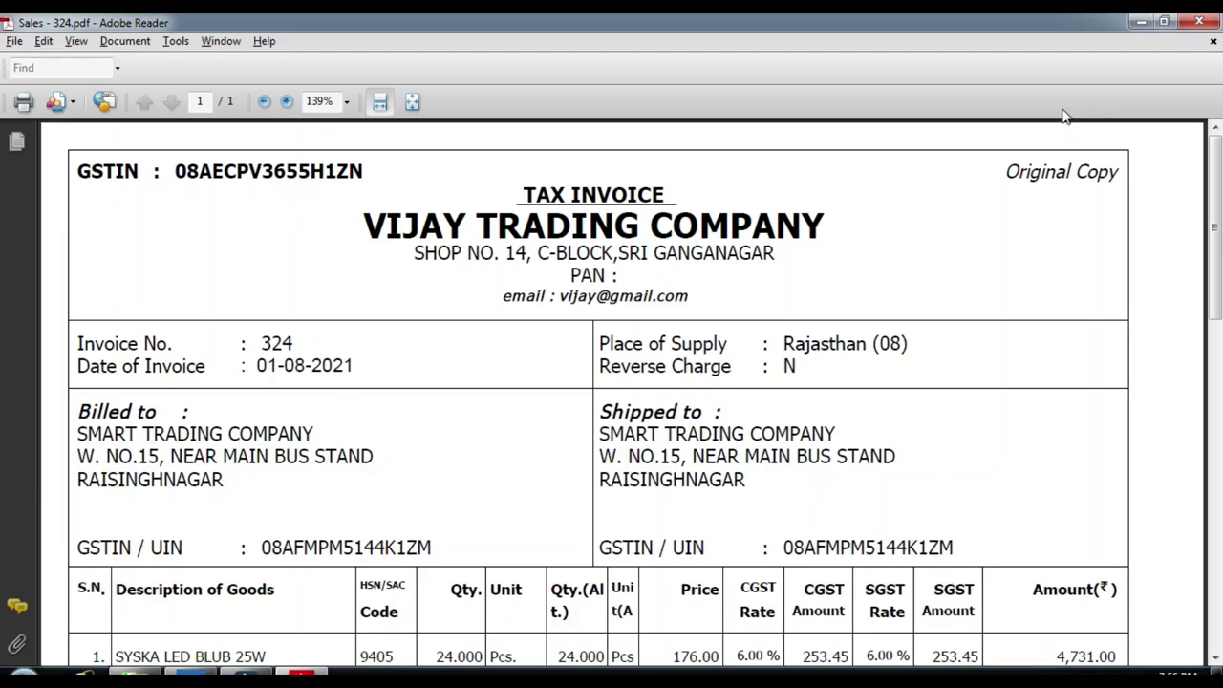
key("alt+Tab")
key("alt+Tab")
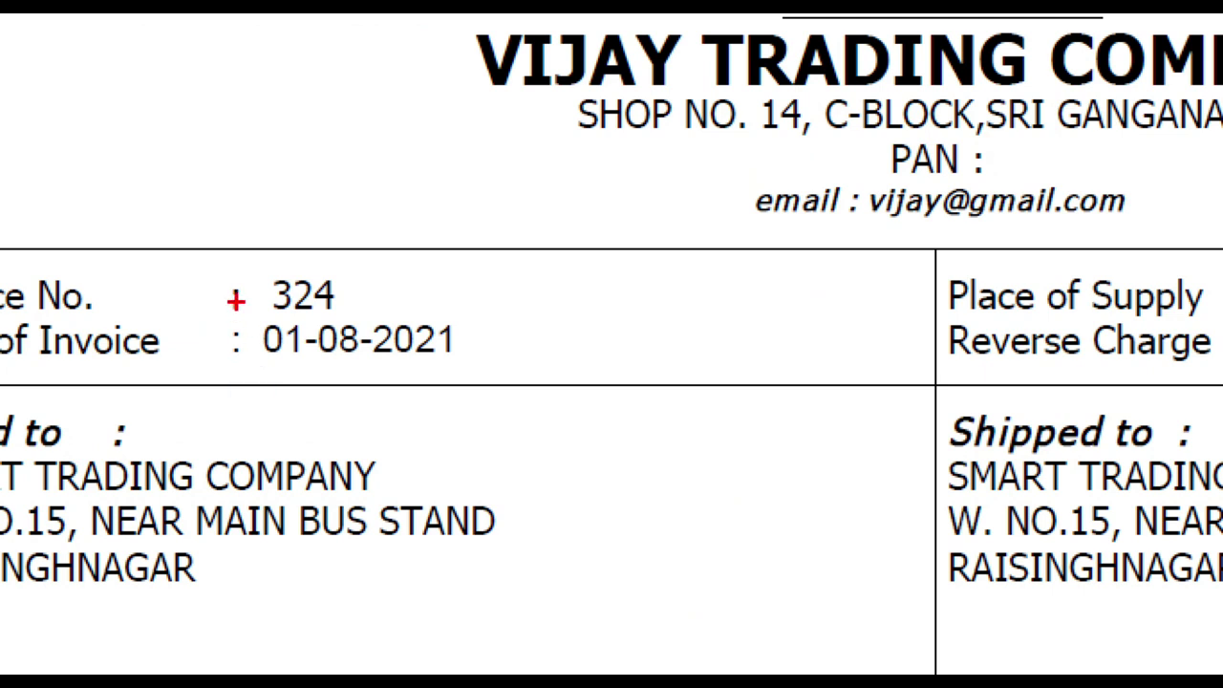
left_click_drag(235, 300, 487, 393)
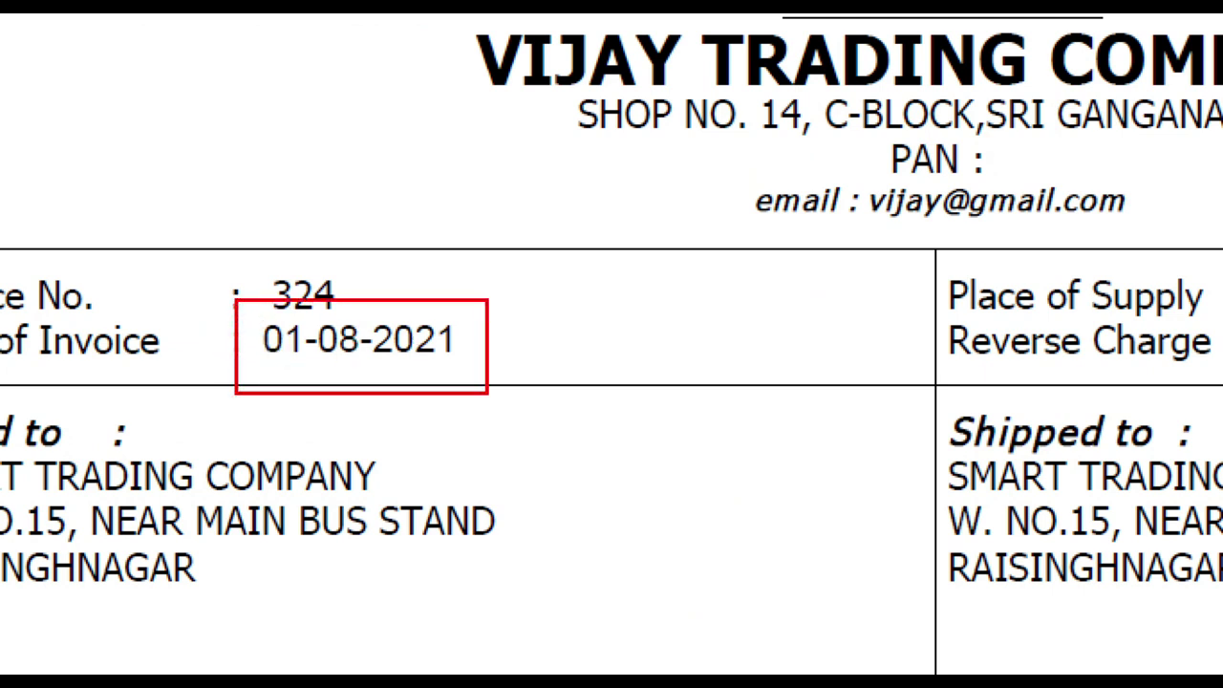
key("alt+Tab")
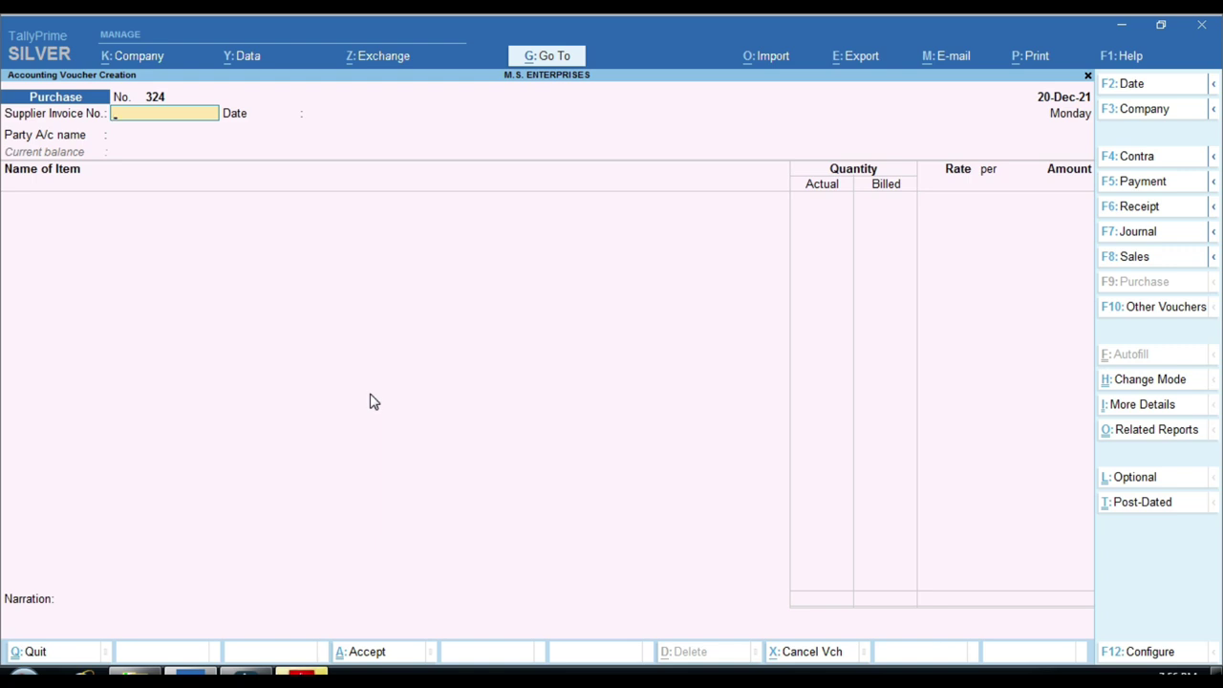
key("F2")
type("1-8")
key("Return")
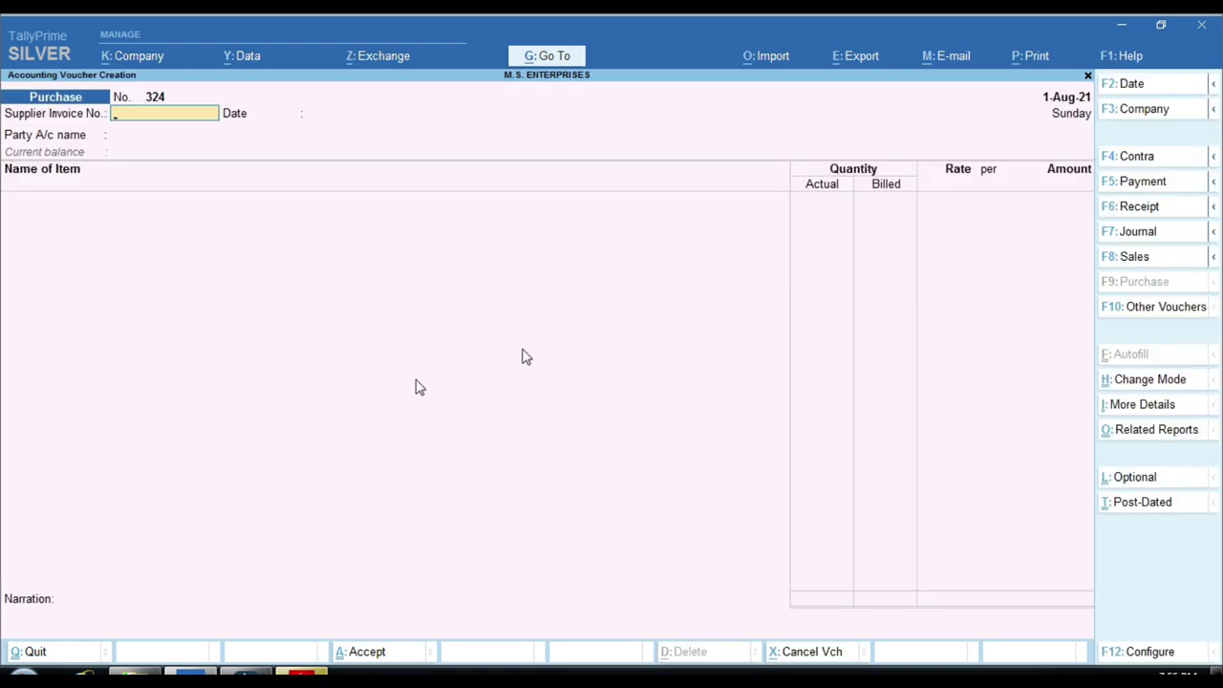
- Enter 324 as the supplier invoice number and accept 1-Aug-21 as the supplier invoice date
key("ctrl")
type("324")
key("Return")
key("Return")
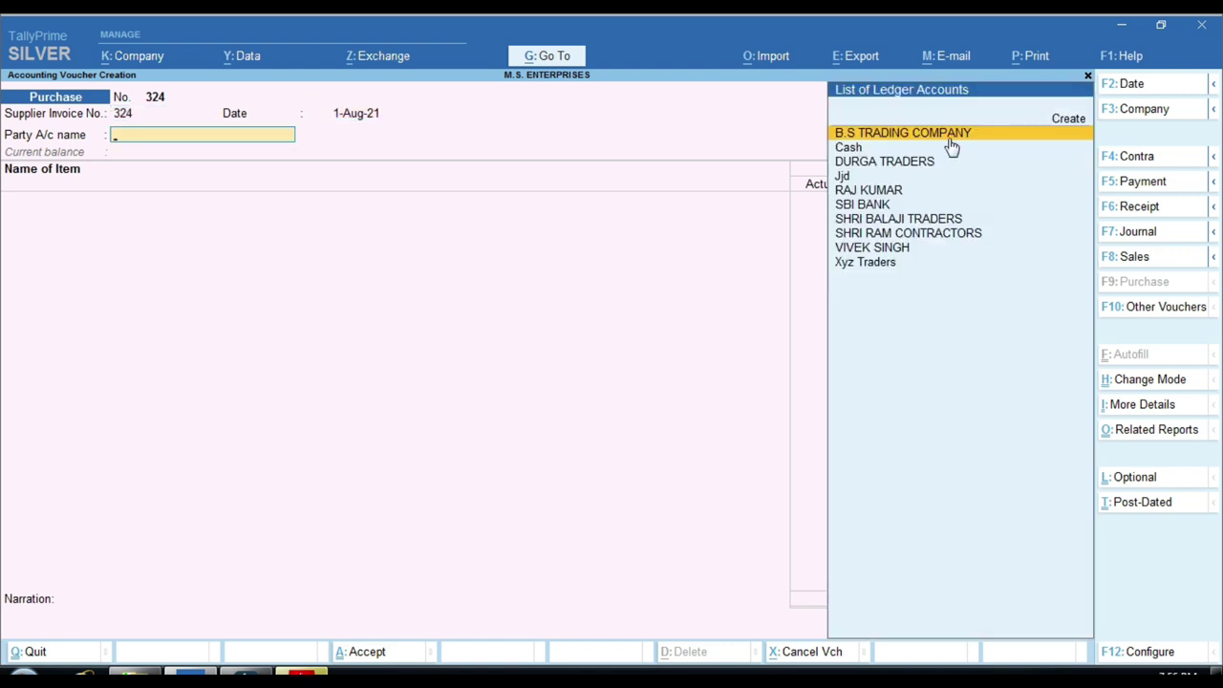
key("BackSpace")
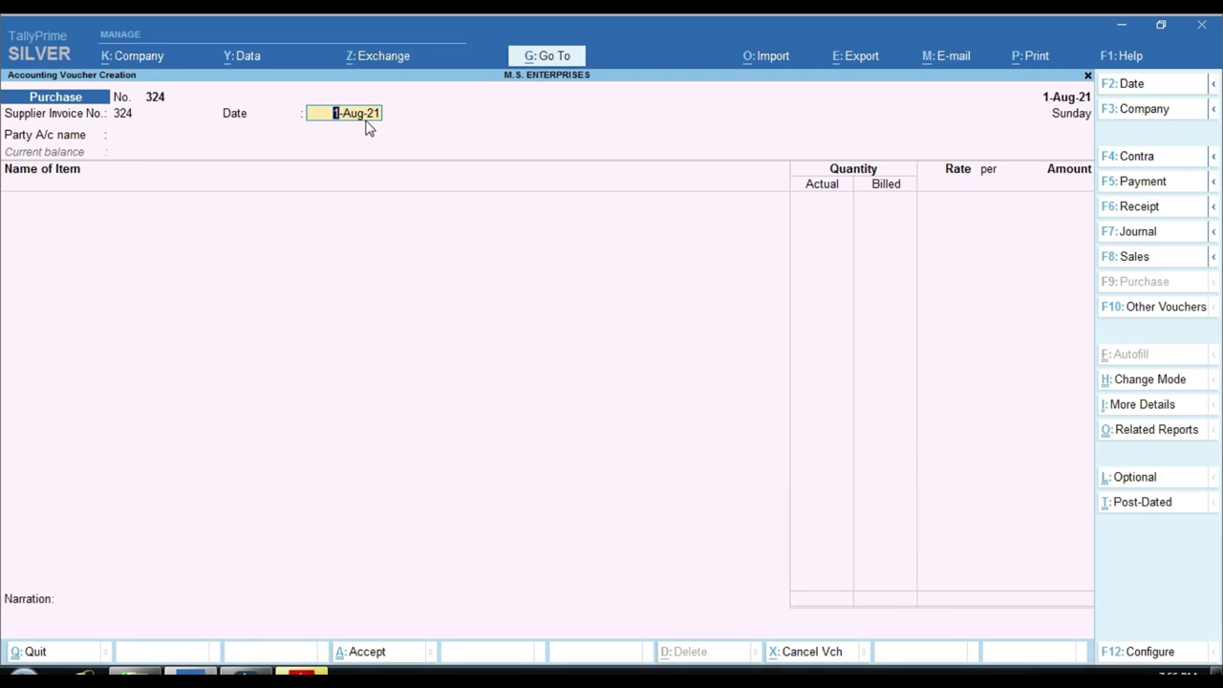
- Check the invoice number and date in the PDF invoice, and set the purchase voucher date to 4-Aug-21
left_click(304, 673)
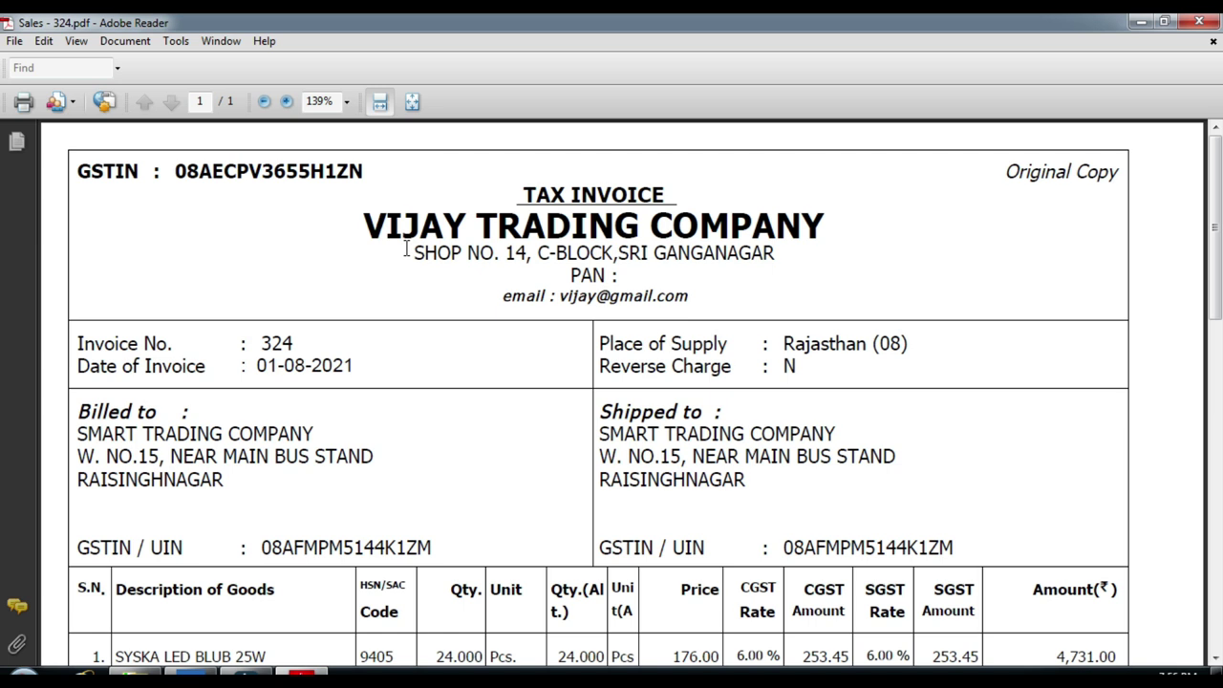
scroll(373, 309, "down", 3)
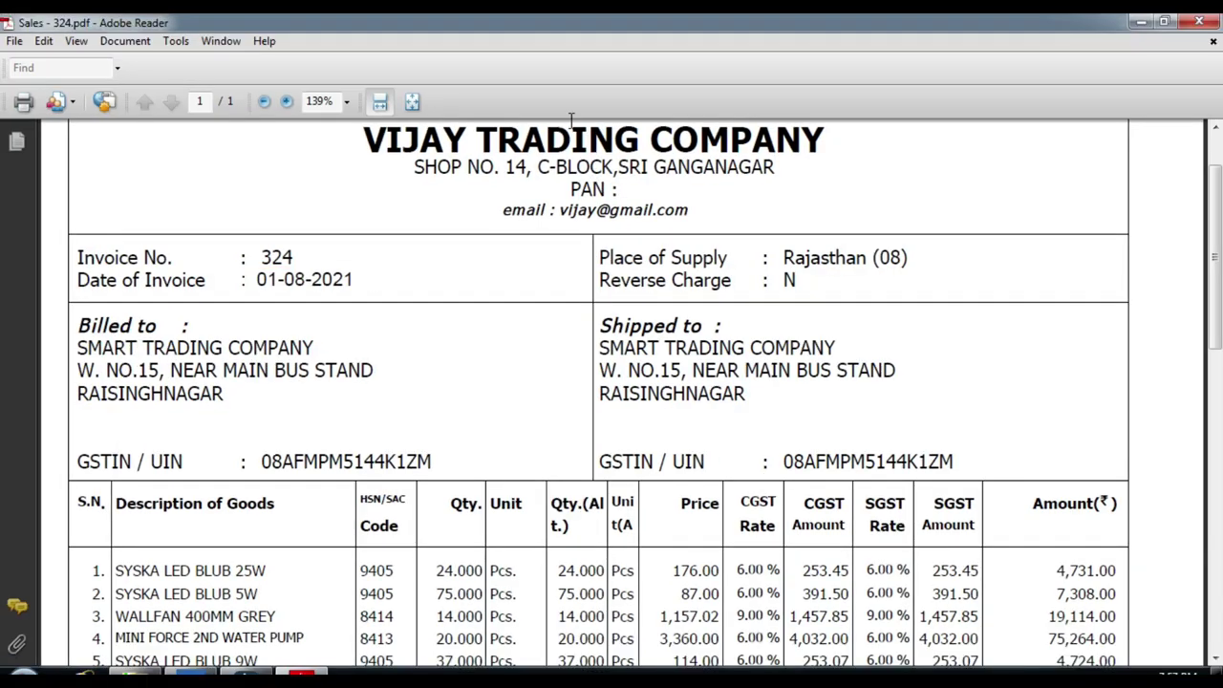
scroll(482, 210, "up", 3)
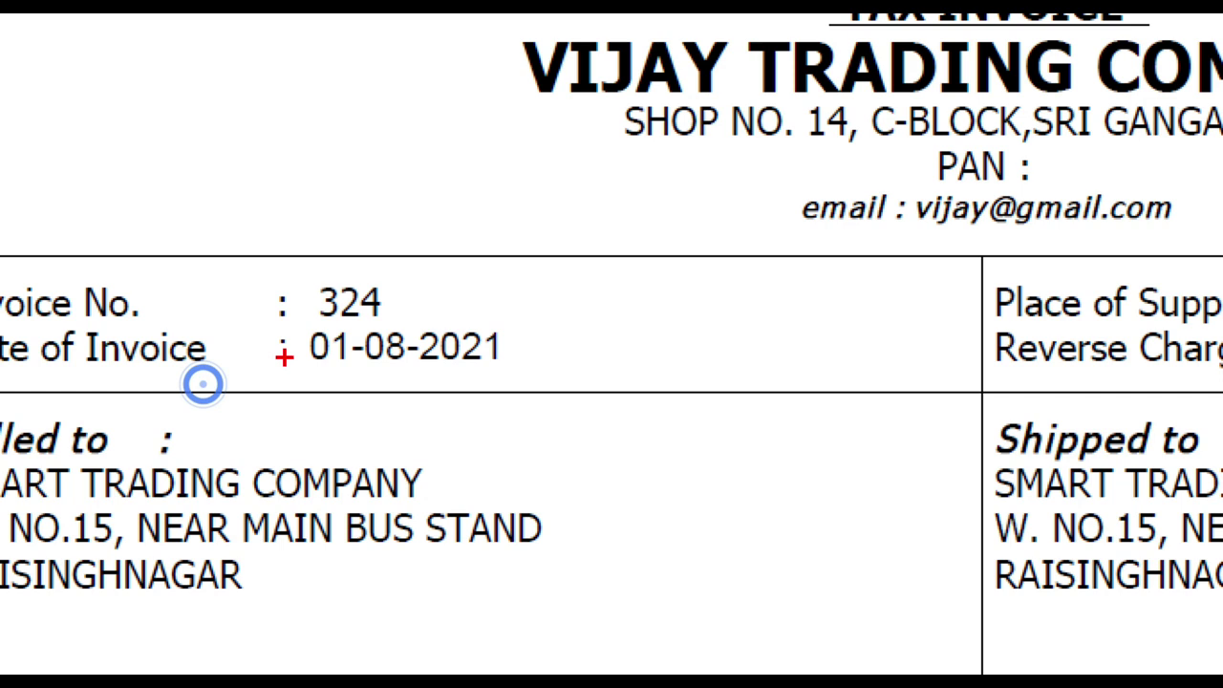
mouse_move(289, 312)
left_mouse_down()
mouse_move(312, 367)
mouse_move(529, 379)
left_mouse_up()
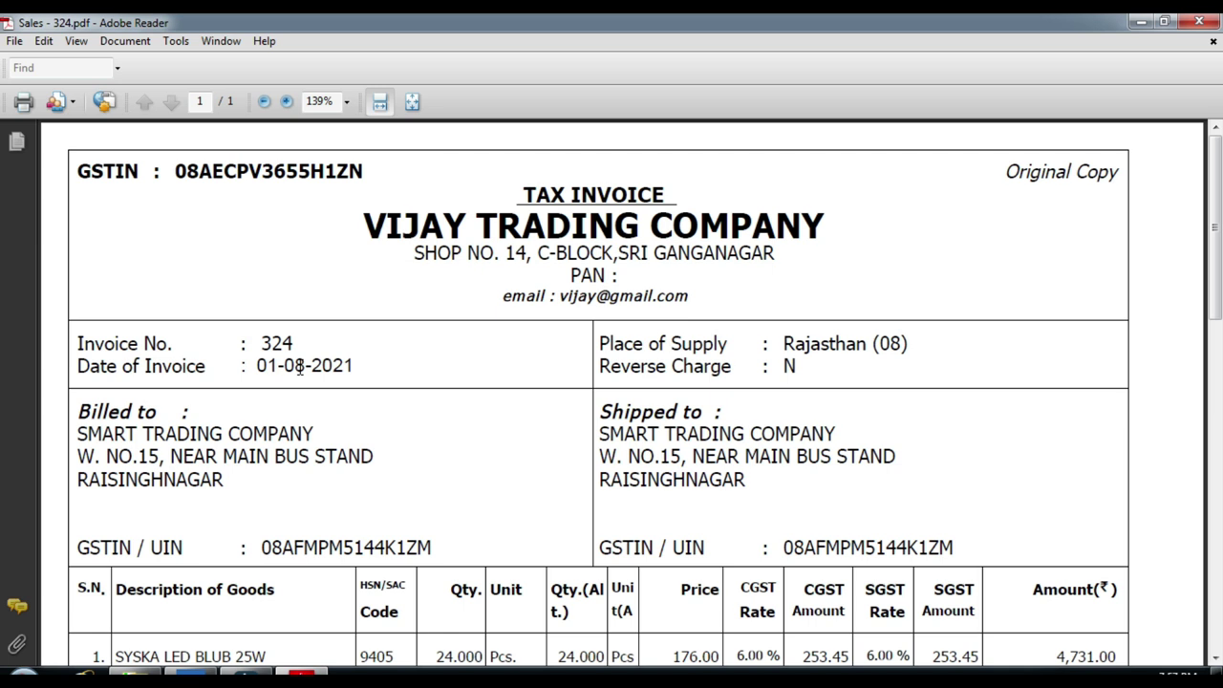
left_click(191, 676)
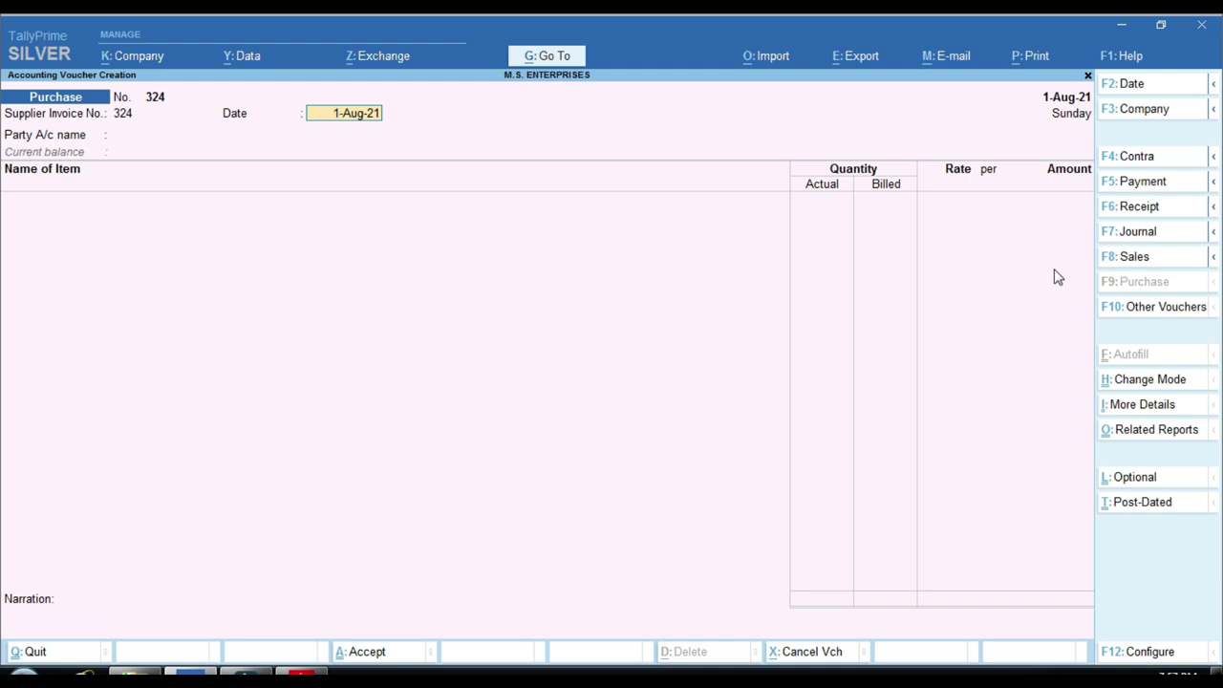
key("ctrl")
key("F2")
type("4.8")
key("Return")
key("ctrl")
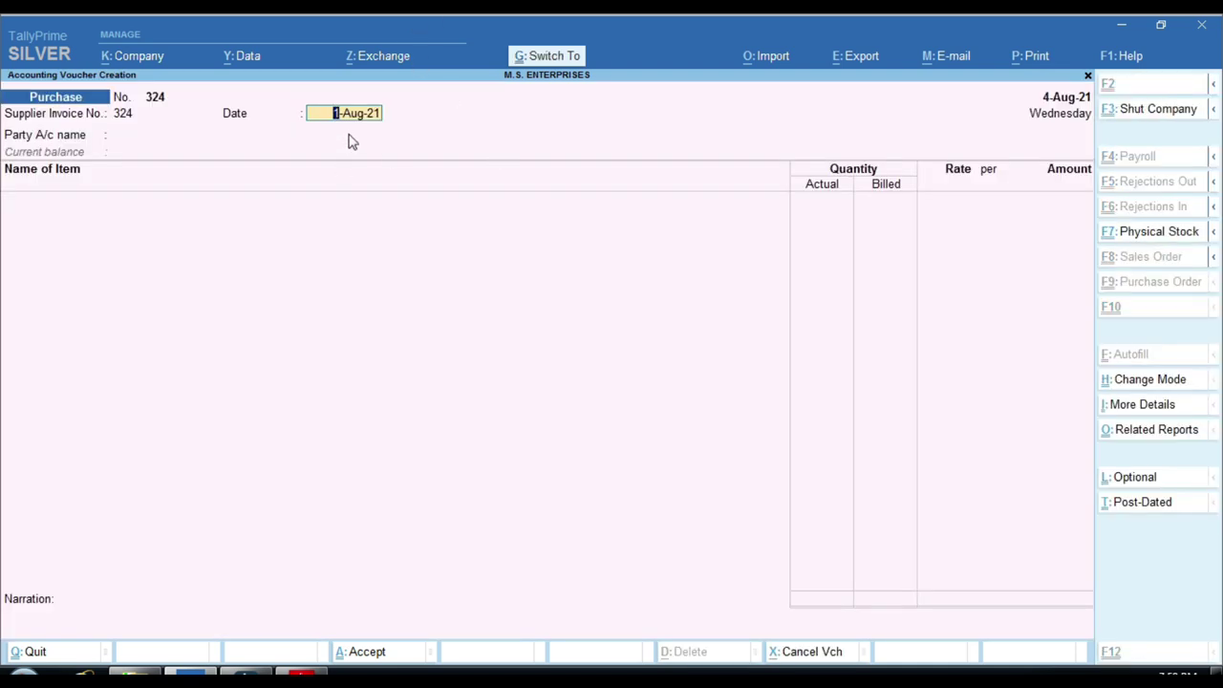
left_click_drag(57, 50, 472, 129)
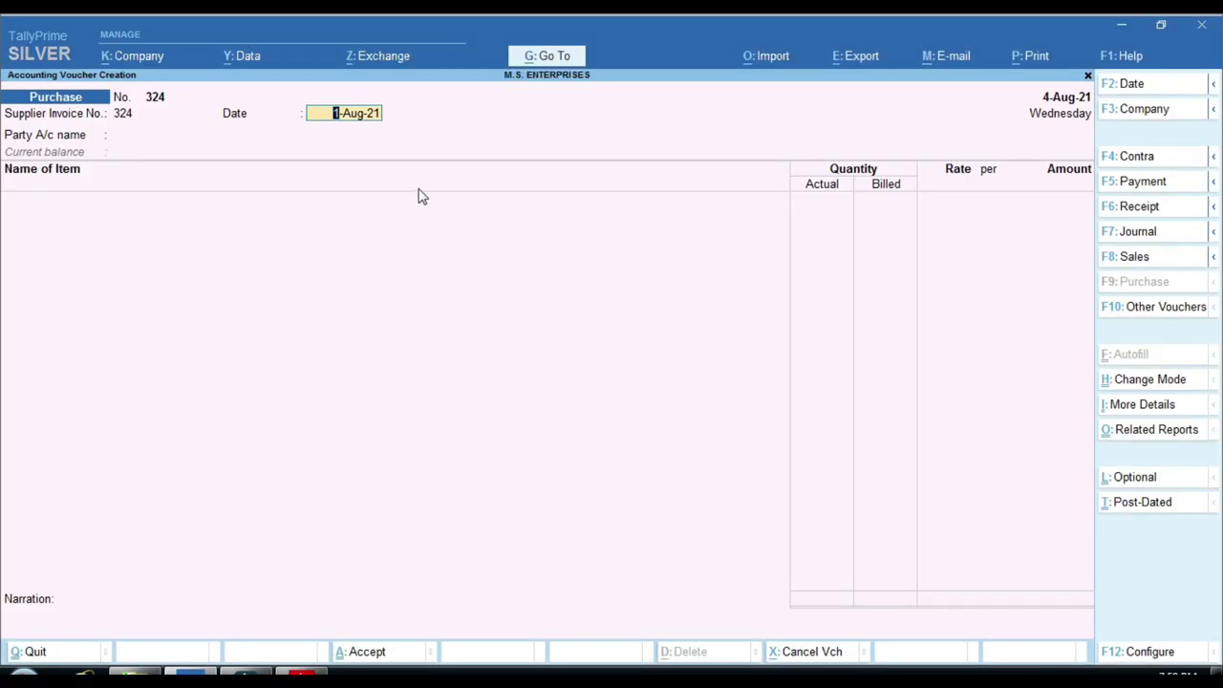
key("ctrl")
key("Return")
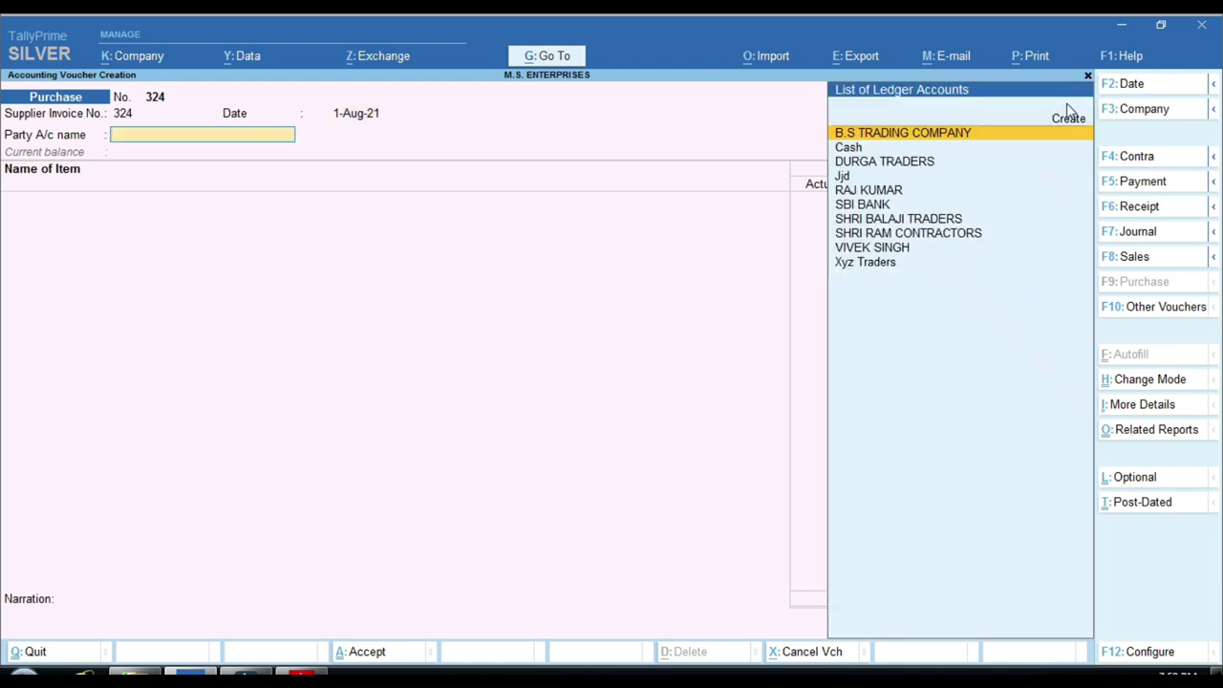
key("BackSpace")
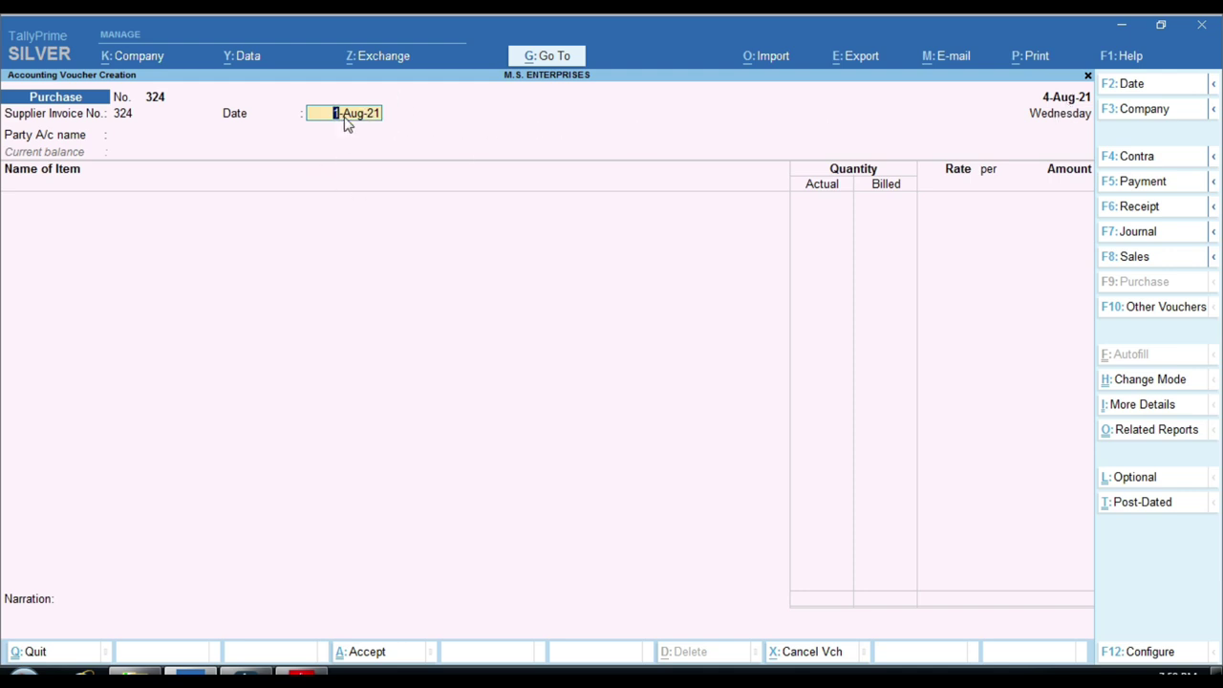
key("ctrl")
key("Return")
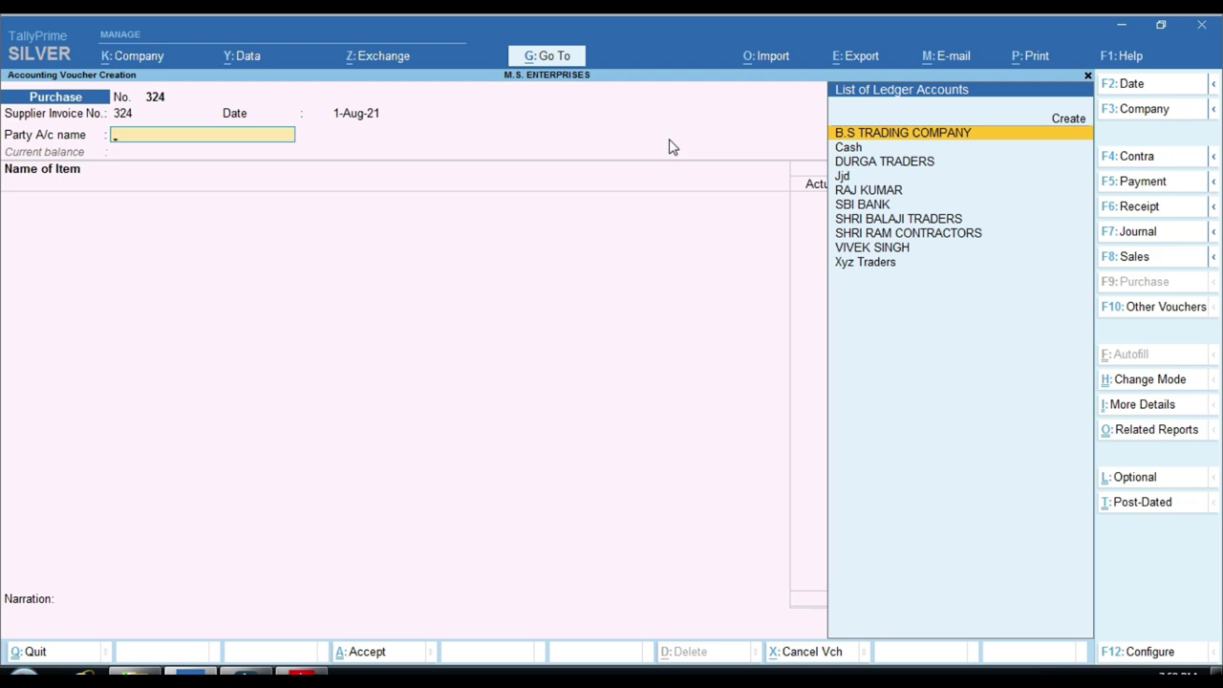
key("BackSpace")
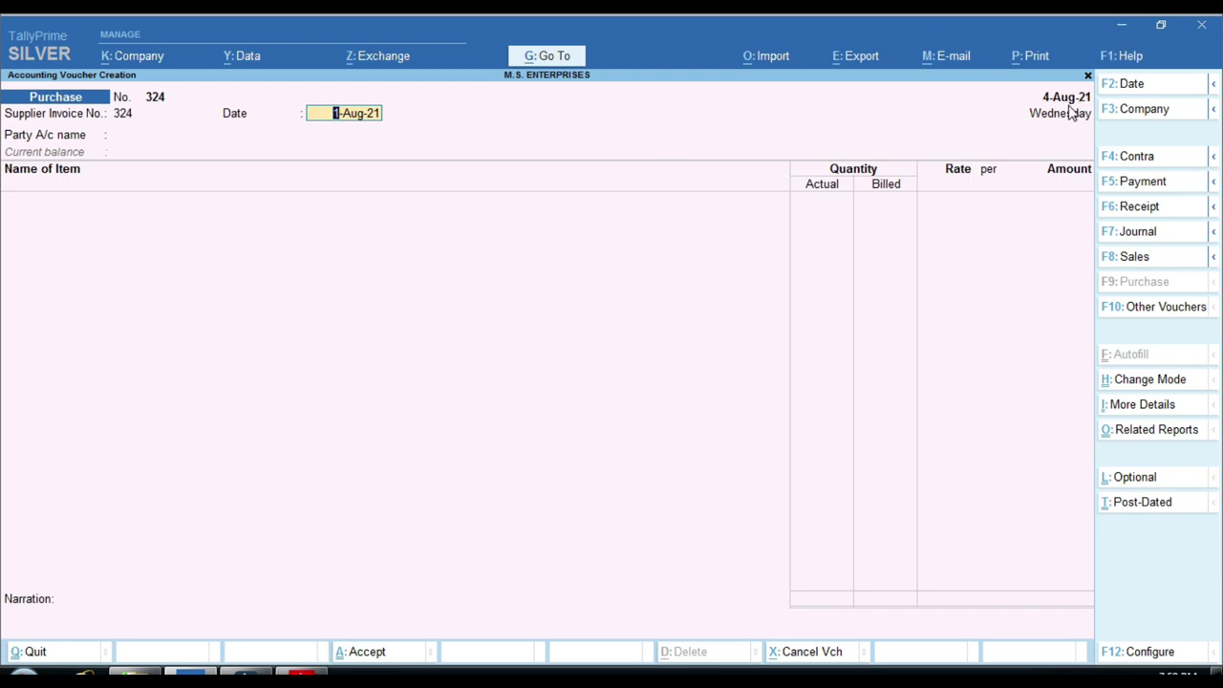
- Try to set the supplier invoice date to 5-Aug-21, one day after the voucher date
type("5.8")
key("Return")
key("ctrl")
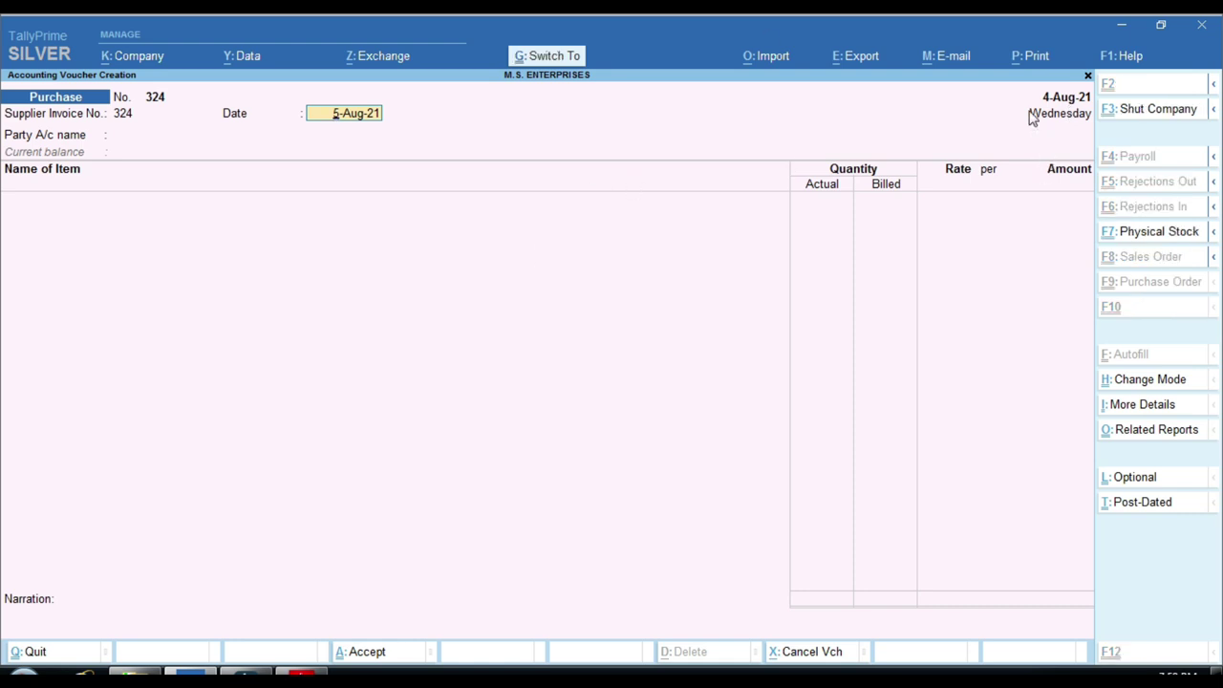
left_click_drag(998, 67, 1185, 156)
key("Escape")
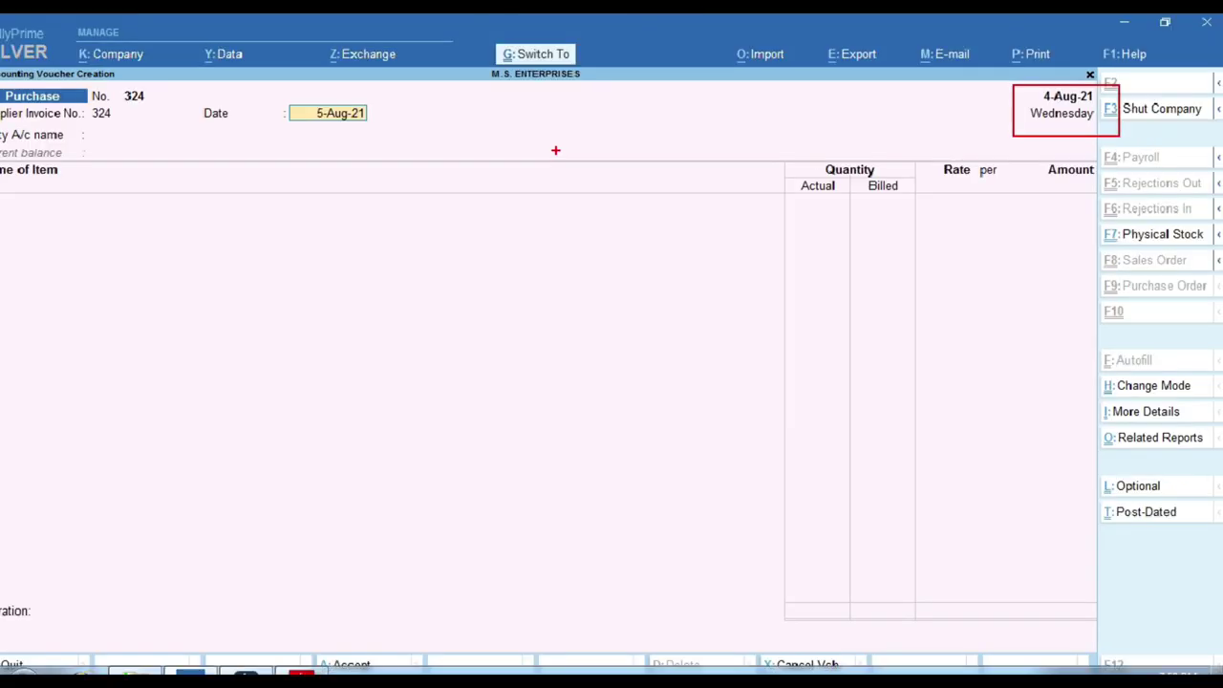
key("ctrl")
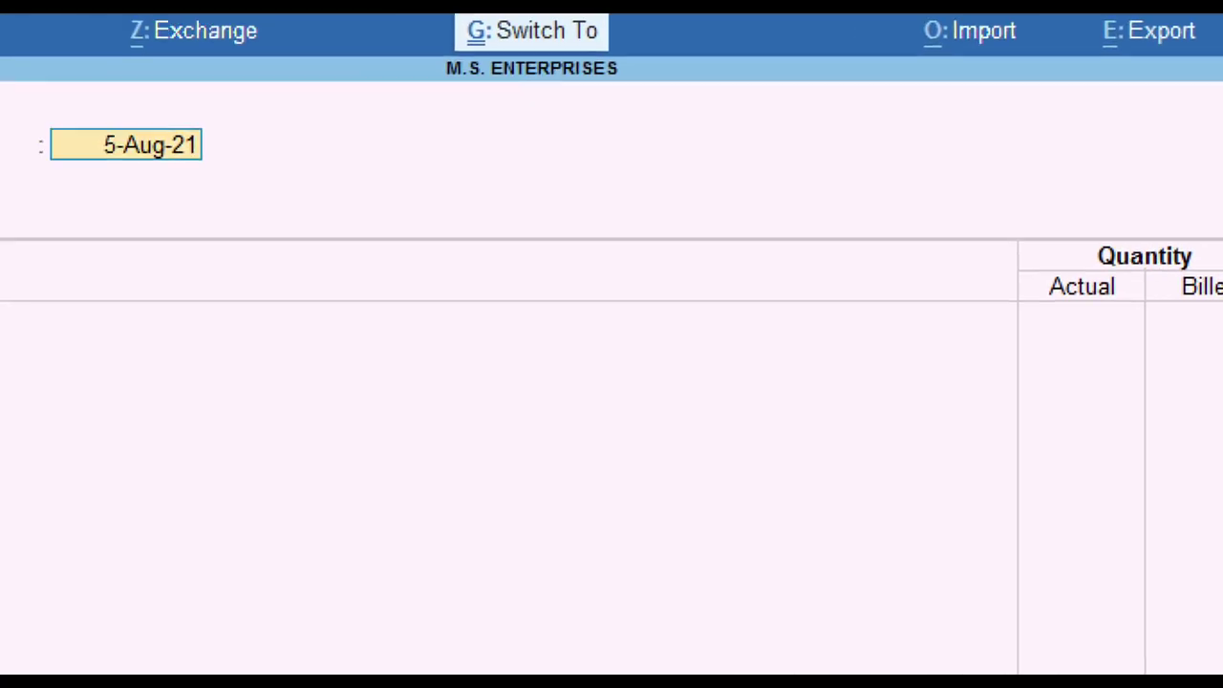
left_click_drag(147, 79, 366, 176)
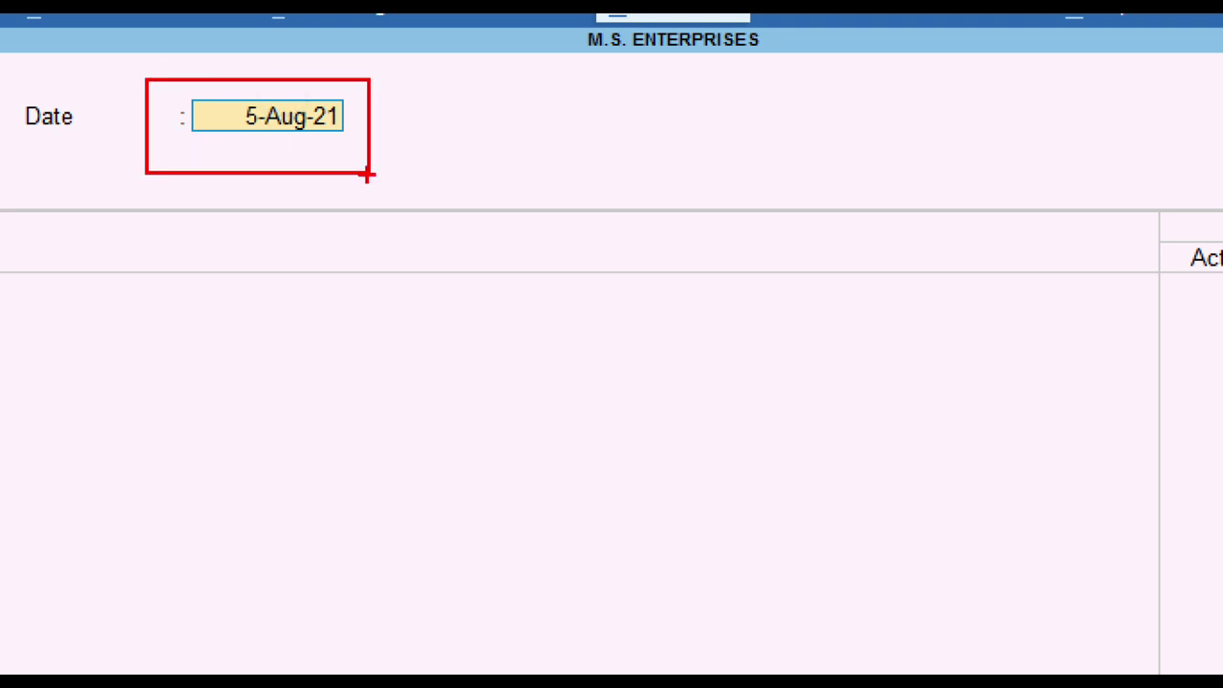
key("Escape")
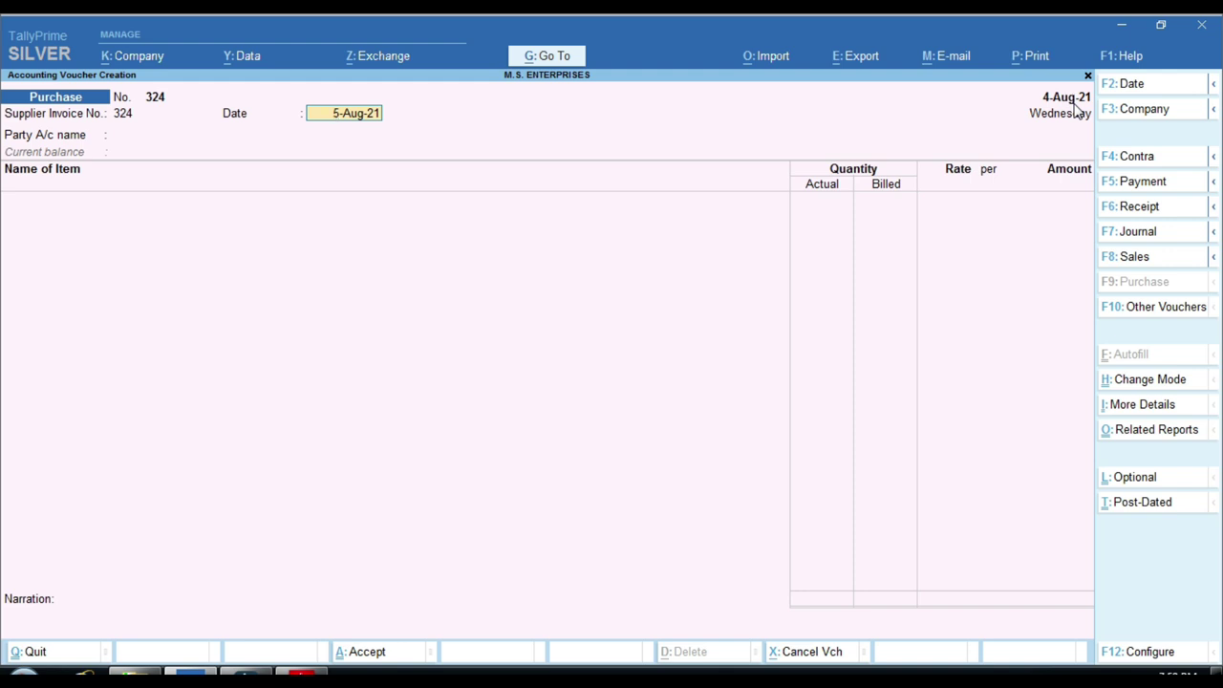
- Try the 4th, 2nd and 6th of August and again 4-Aug-21 as the supplier invoice date
type("4")
key("Return")
key("BackSpace")
type("2")
key("Return")
key("BackSpace")
type("6")
key("Return")
type("4.8")
key("Return")
- Set the supplier invoice date to 3-Aug-21
key("BackSpace")
type("3")
type("-8")
key("Return")
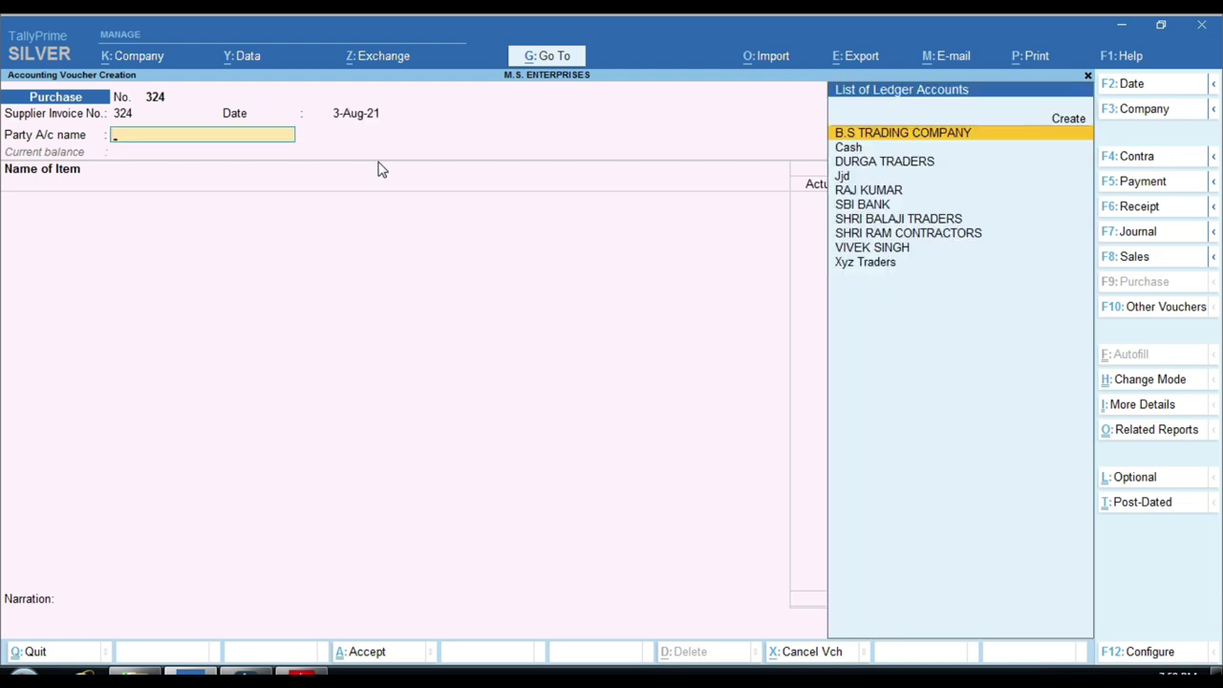
left_click(349, 114)
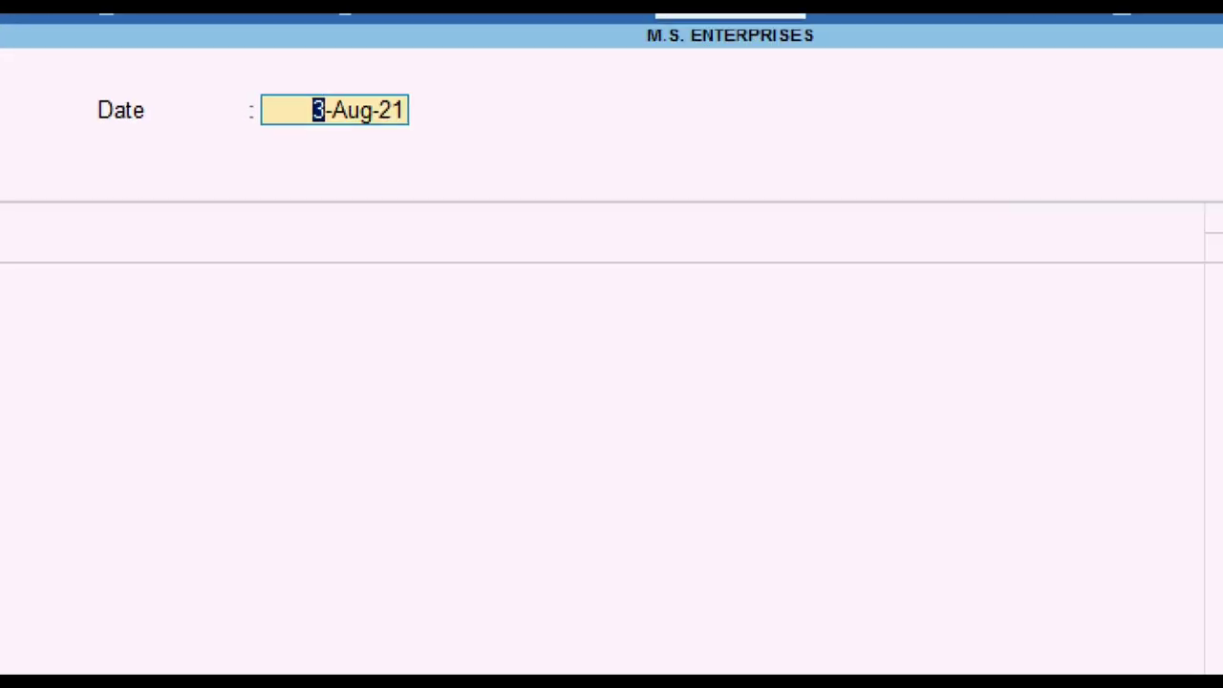
type("4")
key("Return")
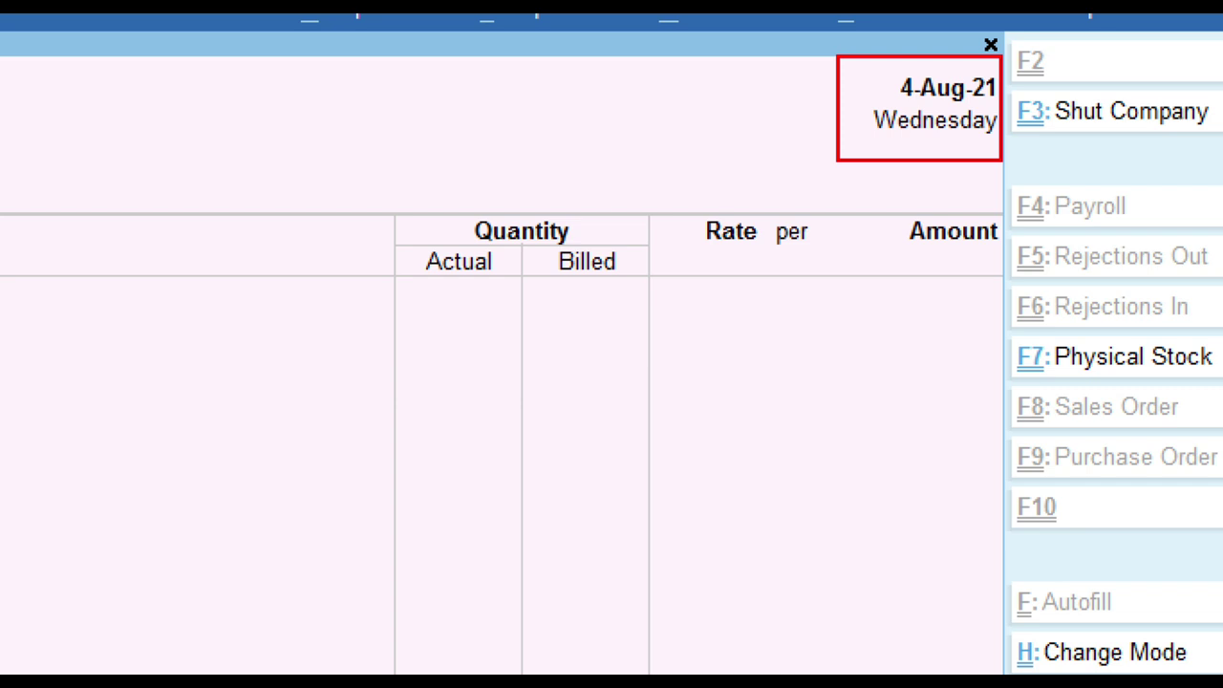
key("ctrl")
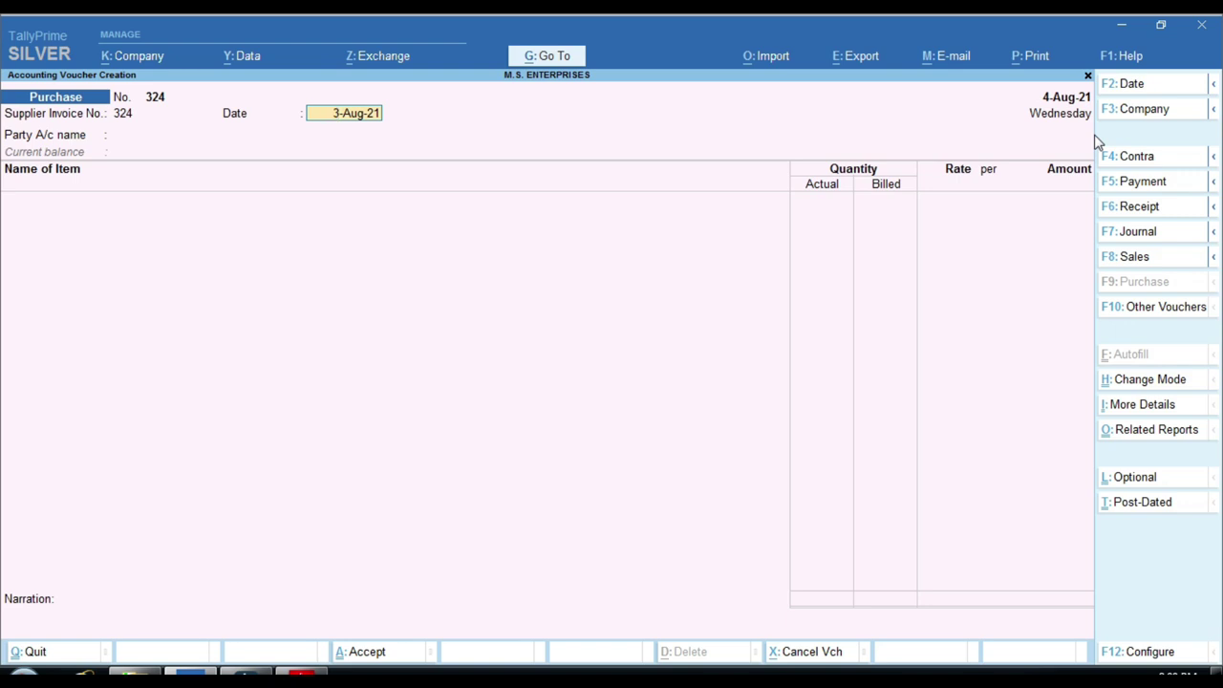